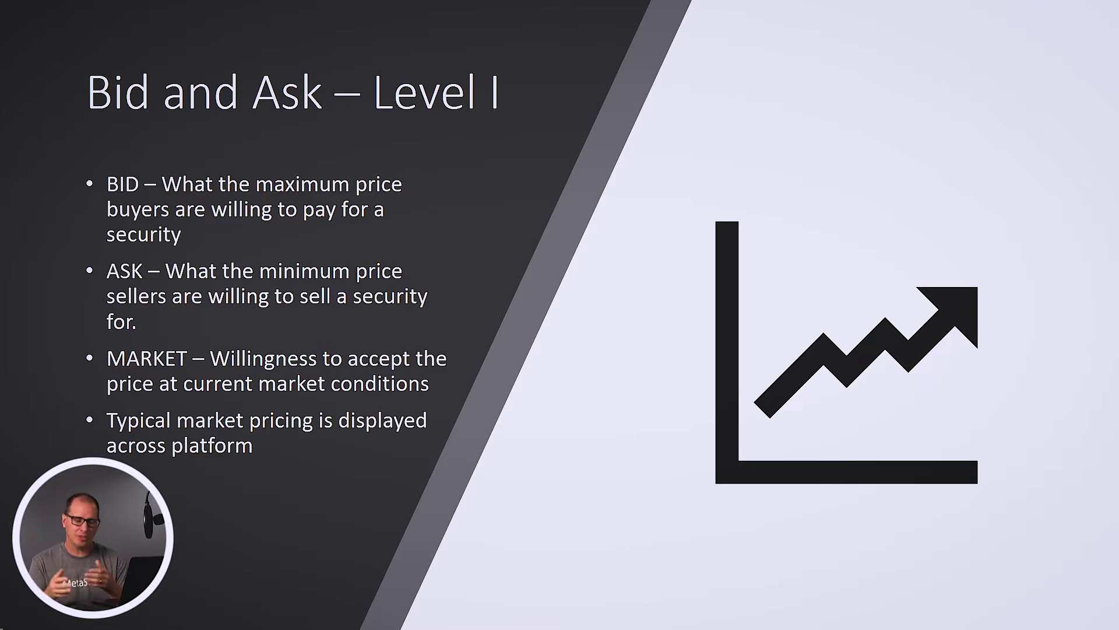
Advance to the Level I slide, then switch to the Demo 1 quote window.
{"action": "key", "text": "Right"}
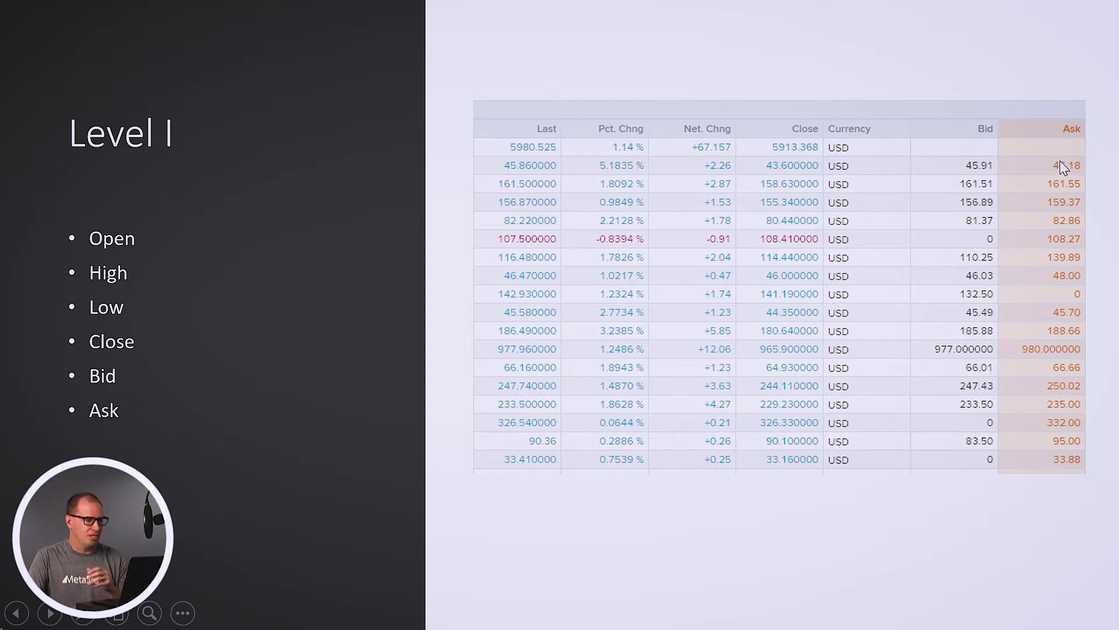
{"action": "key", "text": "alt+Tab"}
{"action": "key", "text": "alt+Tab"}
{"action": "key", "text": "alt+Tab"}
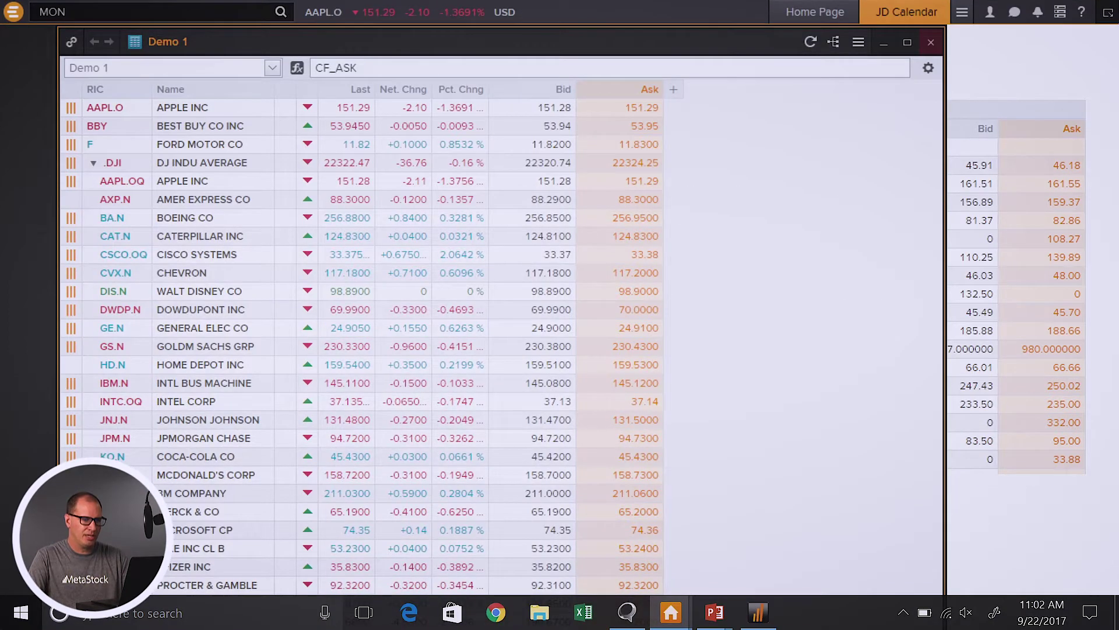
Maximize the Demo 1 quote window, then return to the slide show.
{"action": "left_click", "coordinate": [907, 42]}
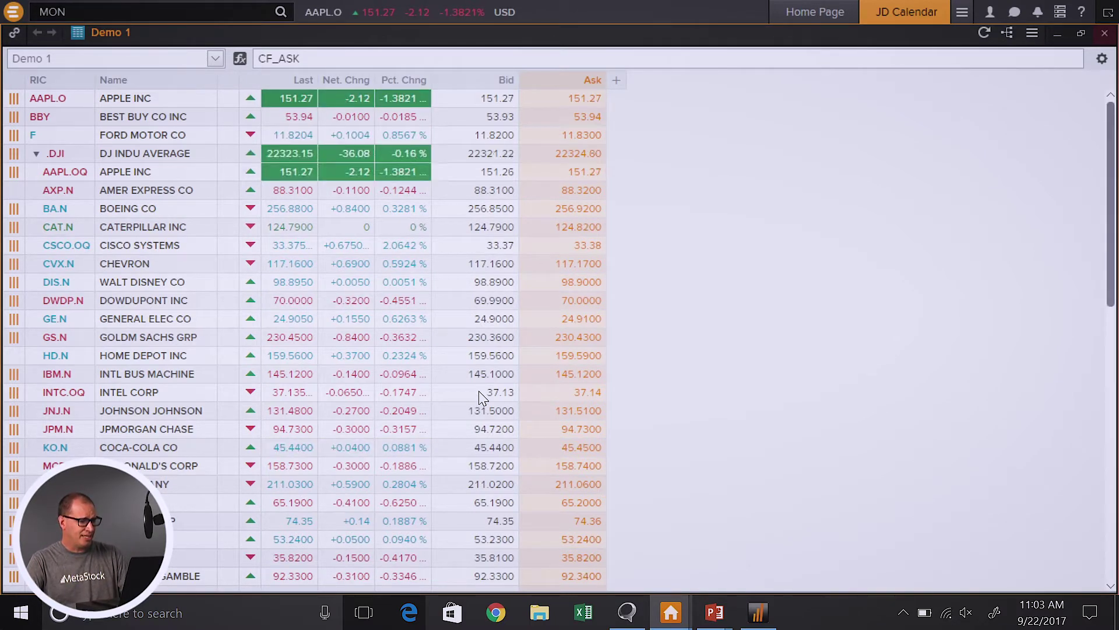
{"action": "key", "text": "alt+Tab"}
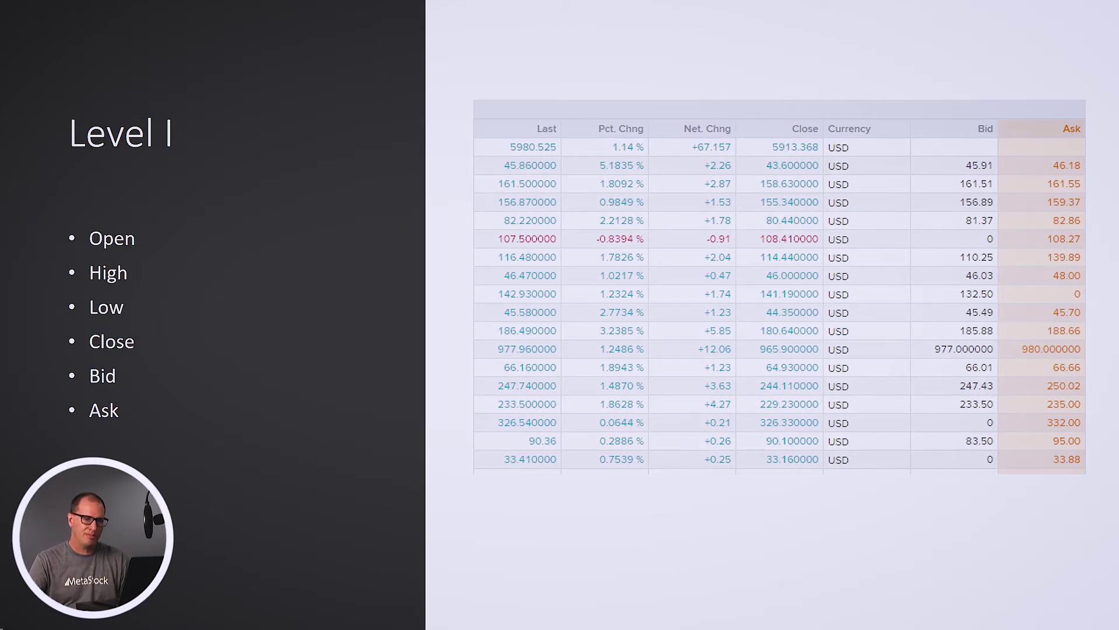
Advance to the Level I bar chart image, then switch to MetaStock.
{"action": "key", "text": "Right"}
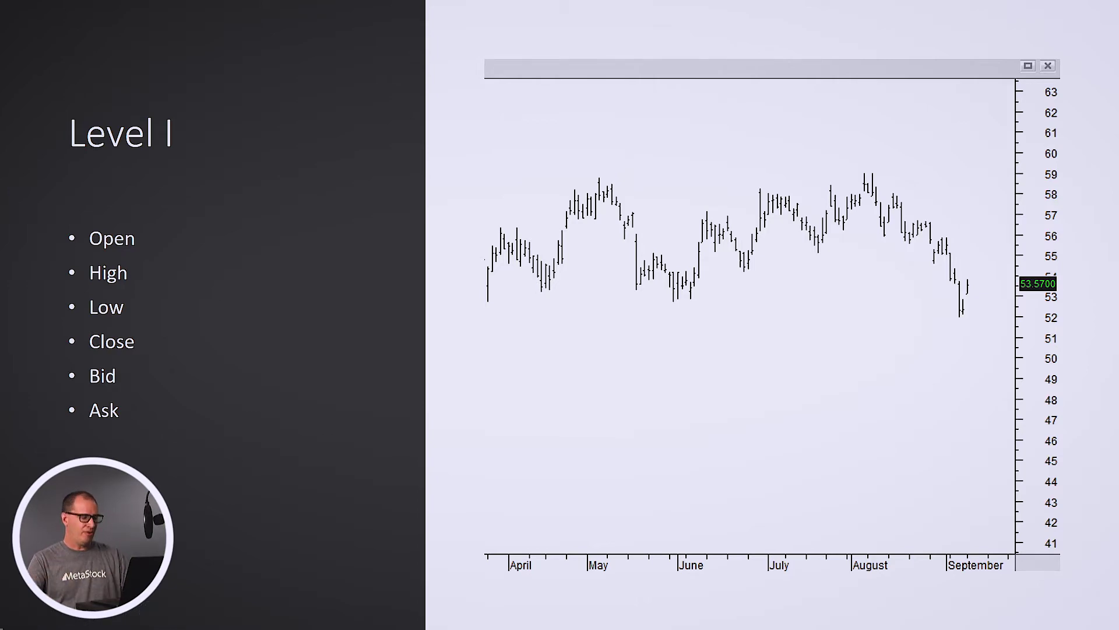
{"action": "key", "text": "alt+Tab"}
{"action": "key", "text": "alt+Tab"}
{"action": "key", "text": "alt+Tab"}
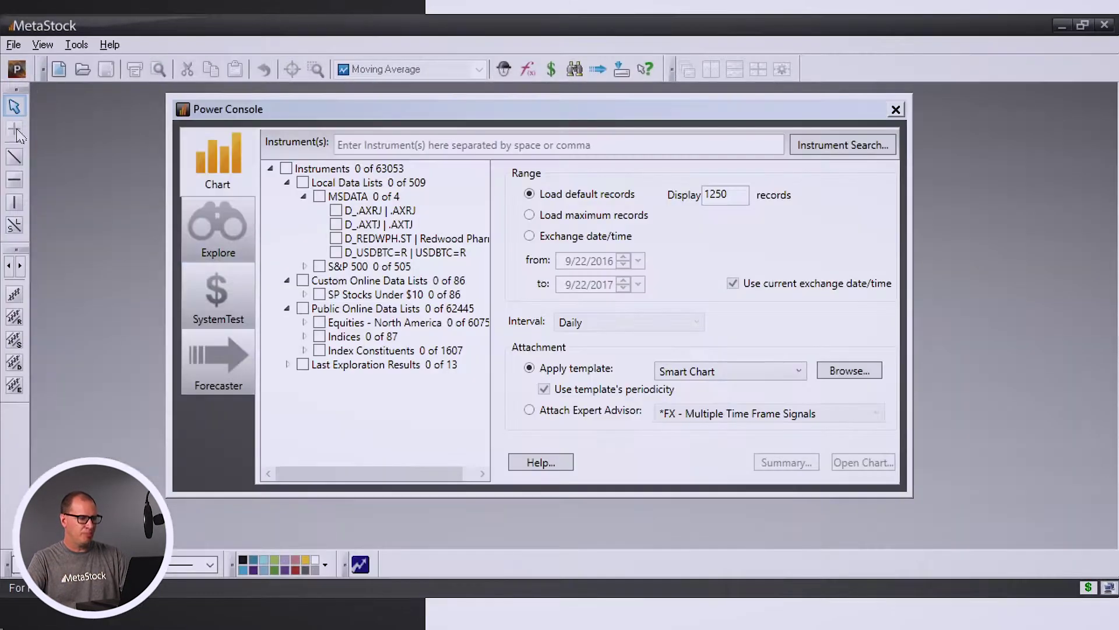
Enter AAPL.O as the instrument in Power Console to open Apple's daily chart.
{"action": "left_click", "coordinate": [342, 145]}
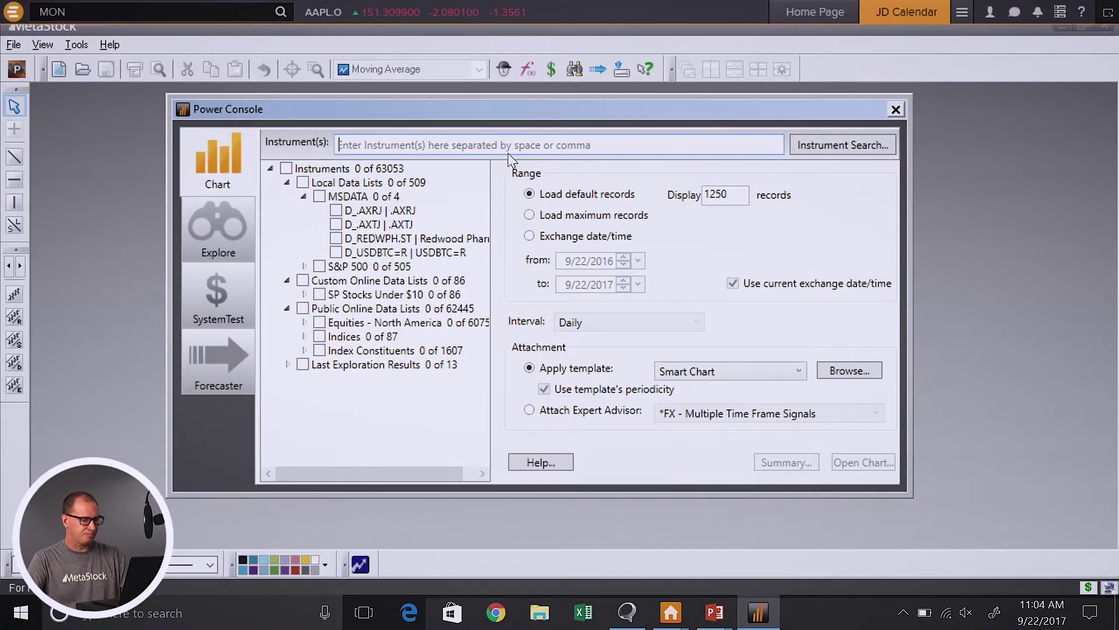
{"action": "type", "text": "AA"}
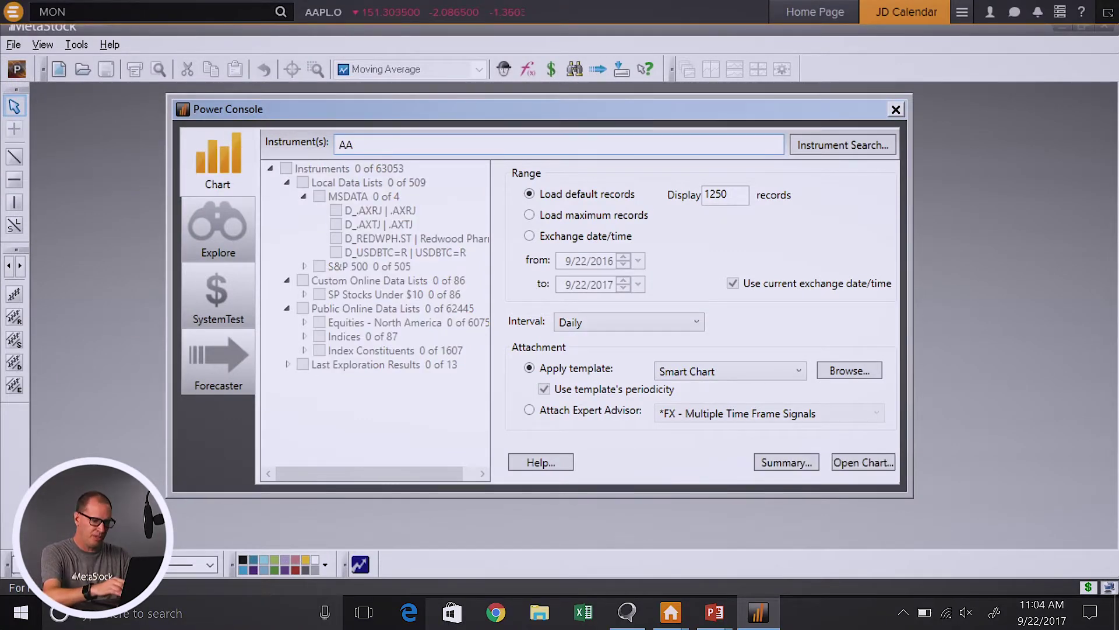
{"action": "type", "text": "PL"}
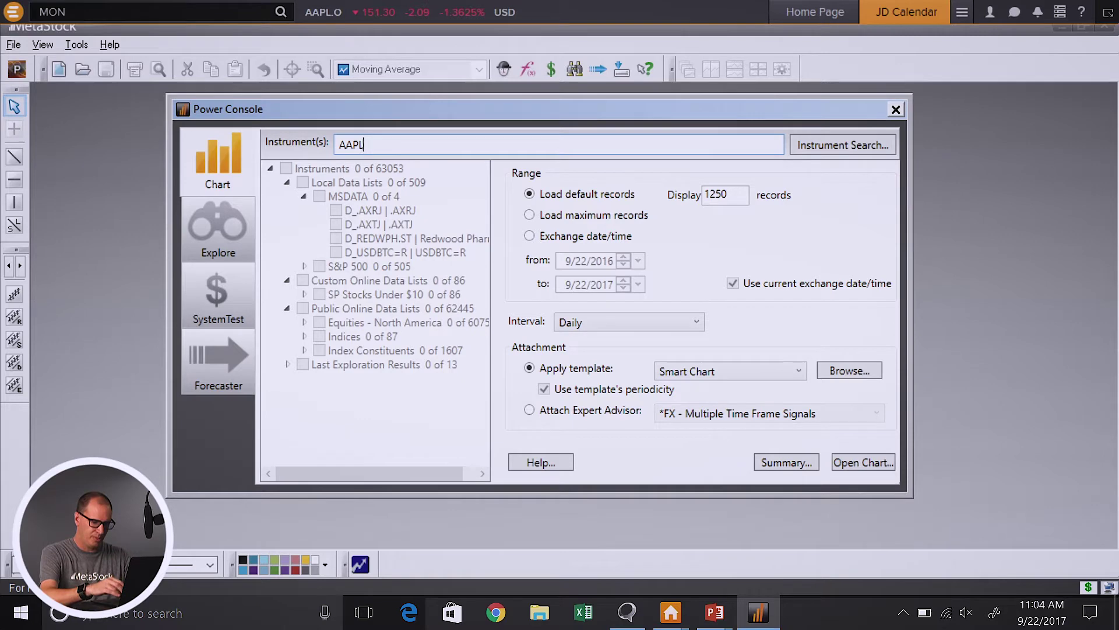
{"action": "type", "text": ".O"}
{"action": "key", "text": "Return"}
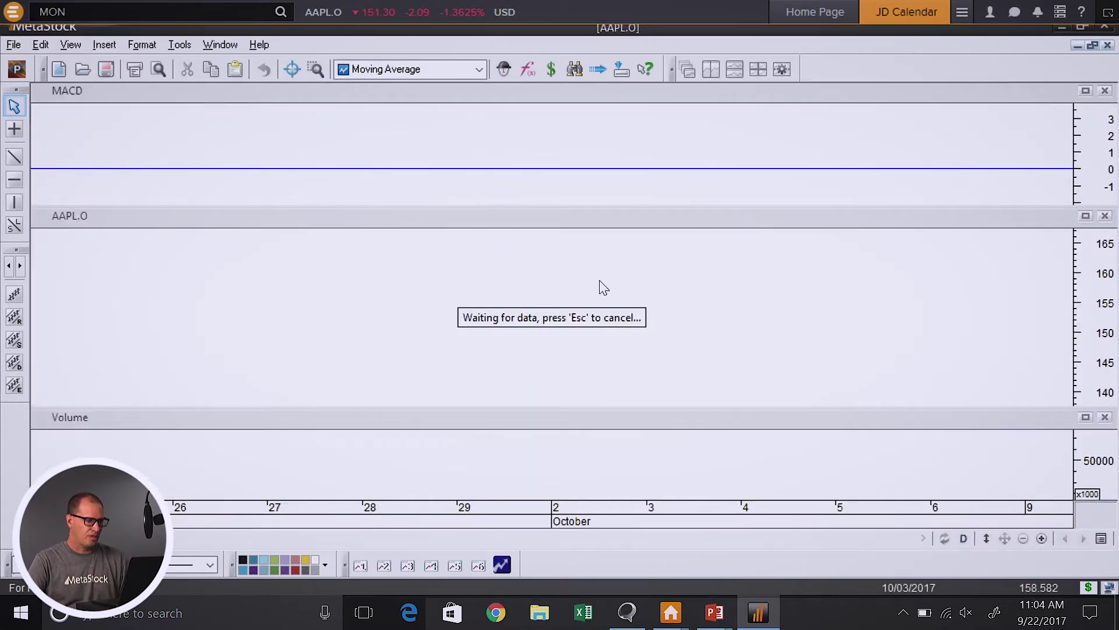
{"action": "left_click", "coordinate": [361, 565]}
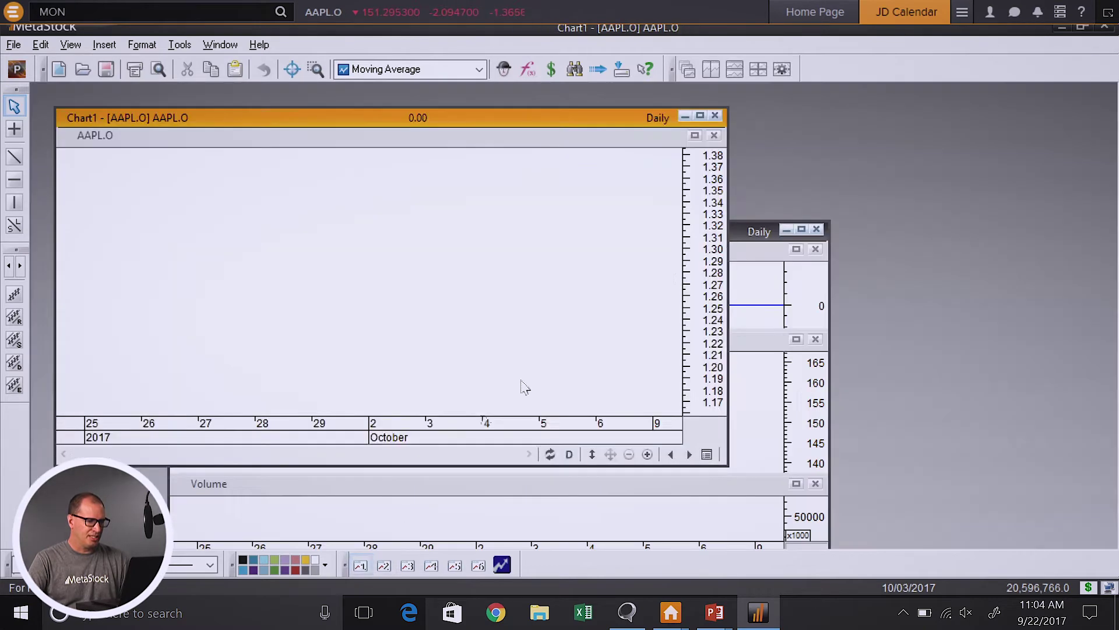
Maximize the Chart1 window with the Apple Inc daily bar chart.
{"action": "left_click", "coordinate": [701, 117]}
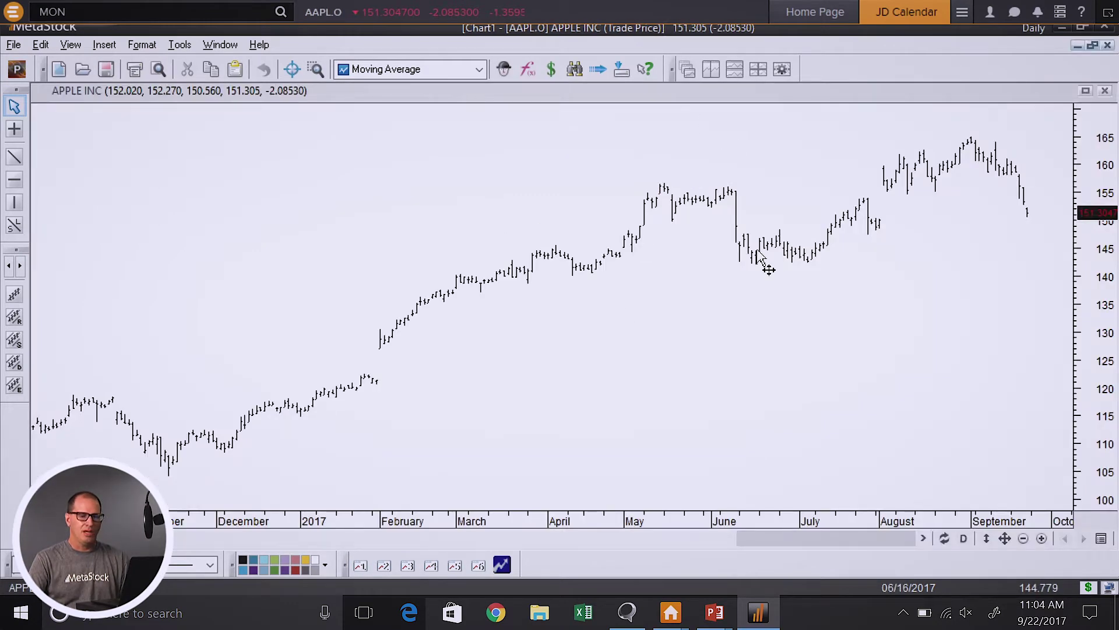
{"action": "mouse_move", "coordinate": [760, 255]}
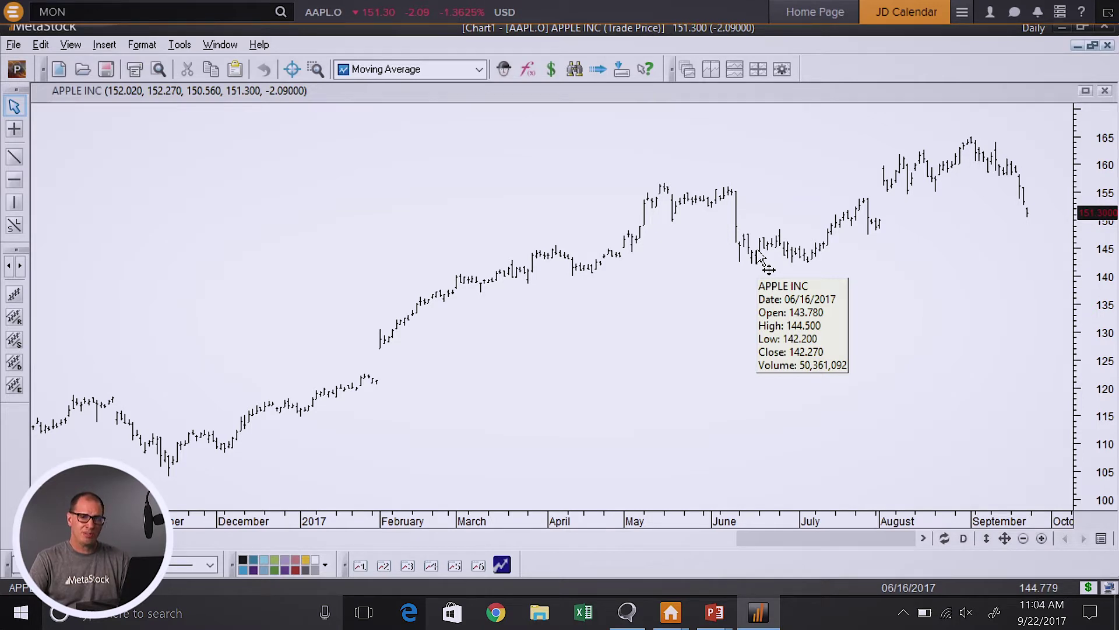
Change the Apple chart's data field from Default to Bid.
{"action": "right_click", "coordinate": [604, 149]}
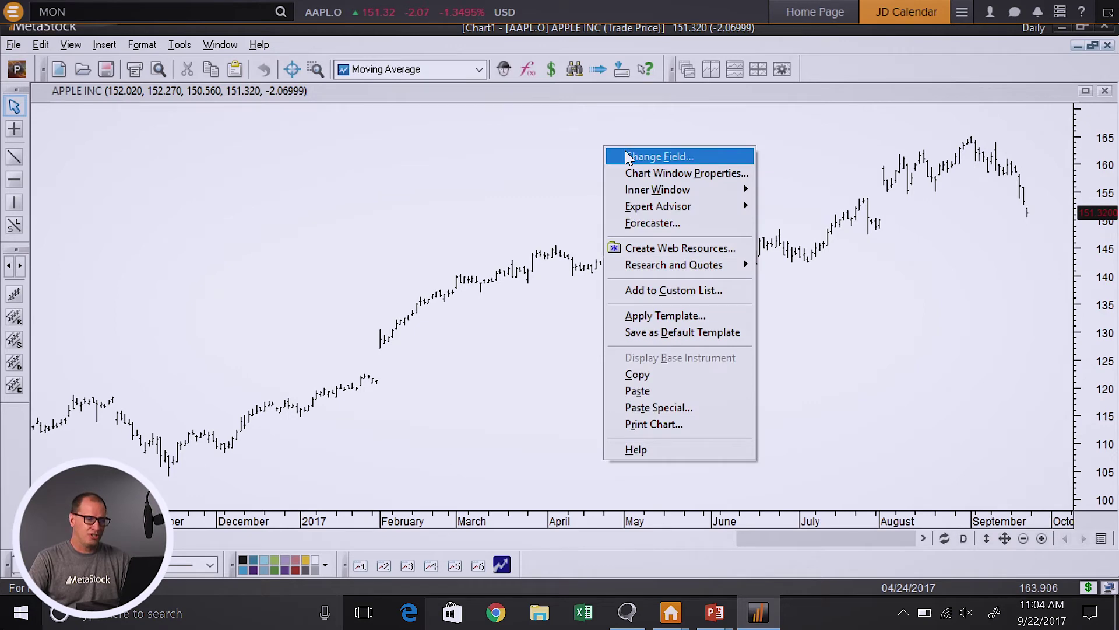
{"action": "left_click", "coordinate": [649, 156]}
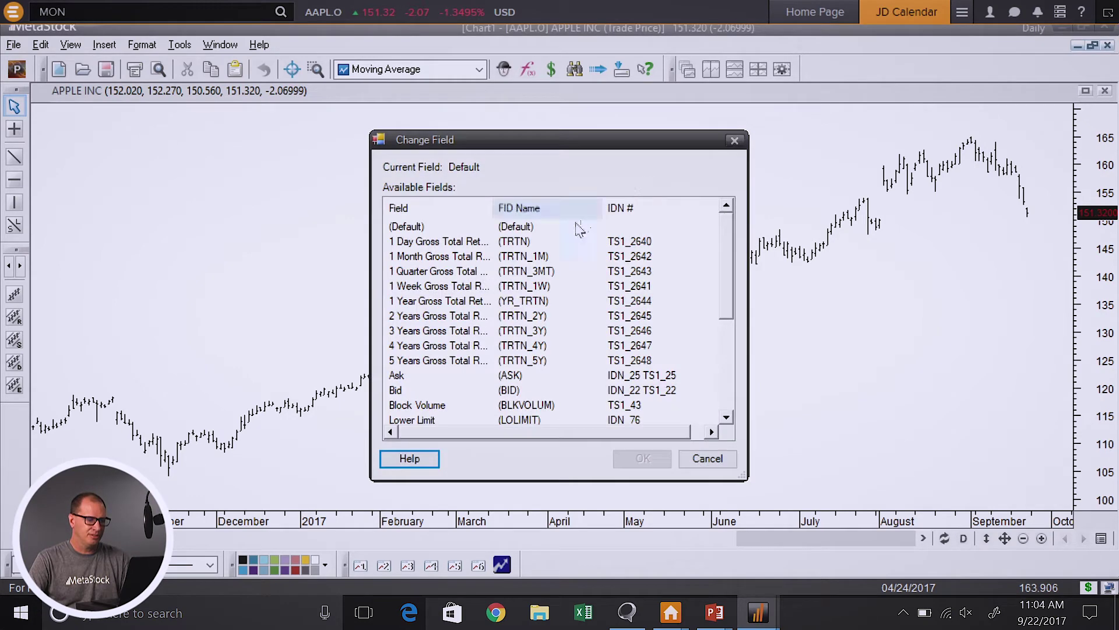
{"action": "scroll", "coordinate": [528, 307], "scroll_direction": "down", "scroll_amount": 1}
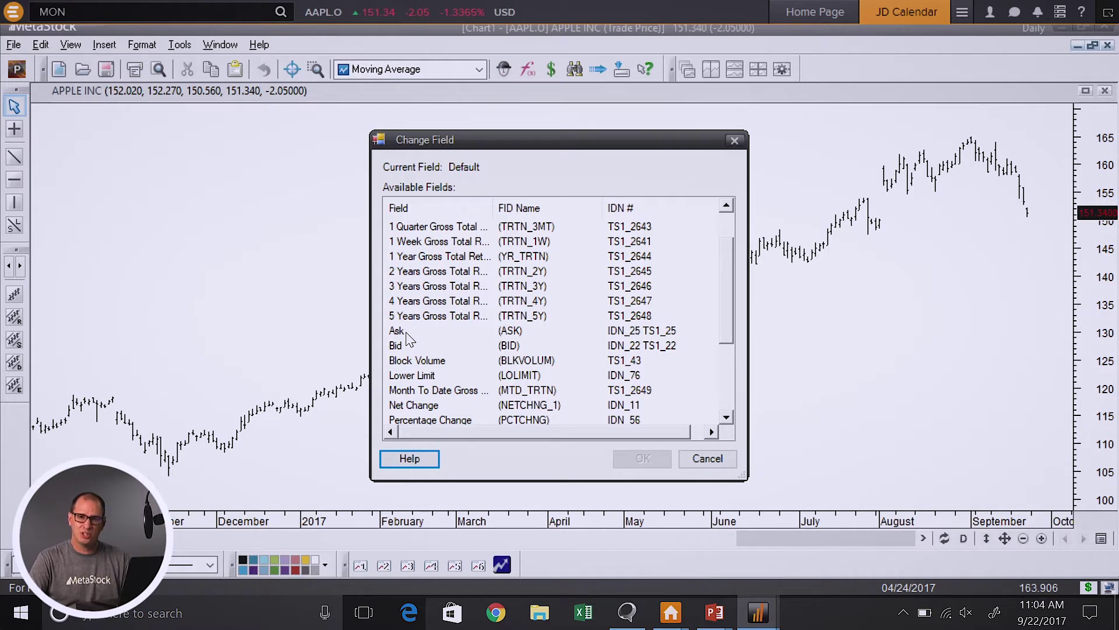
{"action": "left_click", "coordinate": [515, 347]}
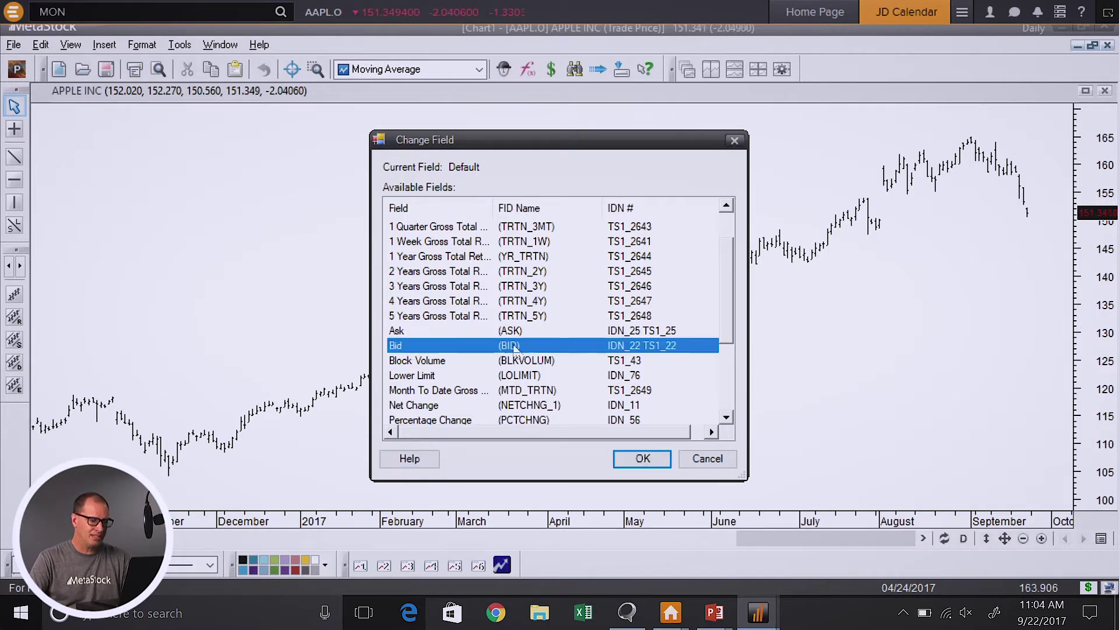
{"action": "left_click", "coordinate": [644, 459]}
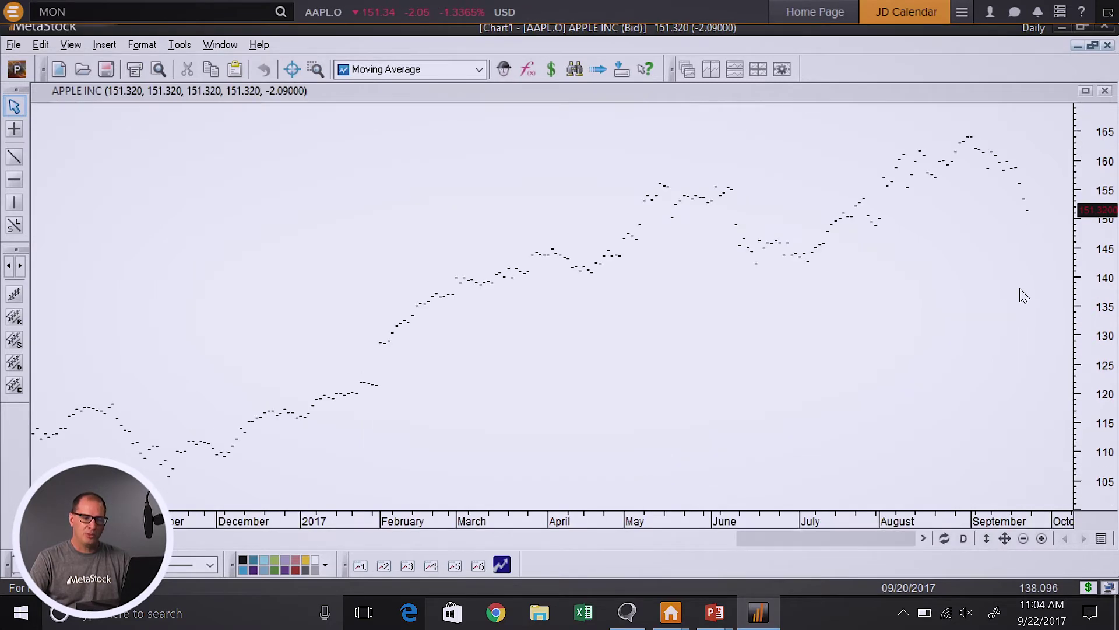
Set the Apple price series' style to Line and apply it.
{"action": "mouse_move", "coordinate": [1026, 212]}
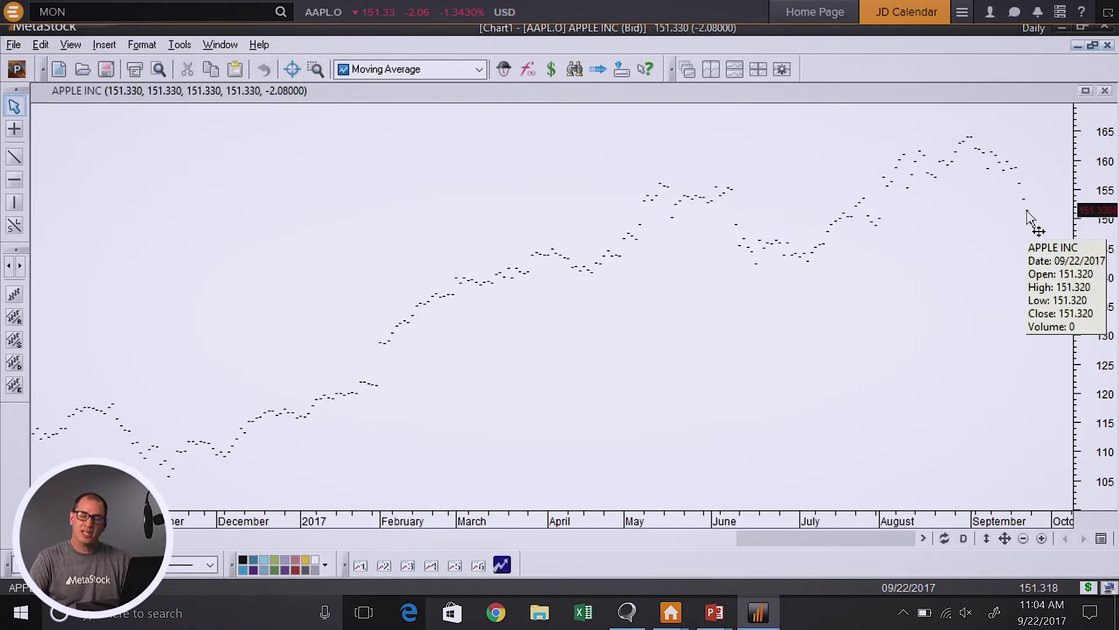
{"action": "double_click", "coordinate": [1029, 218]}
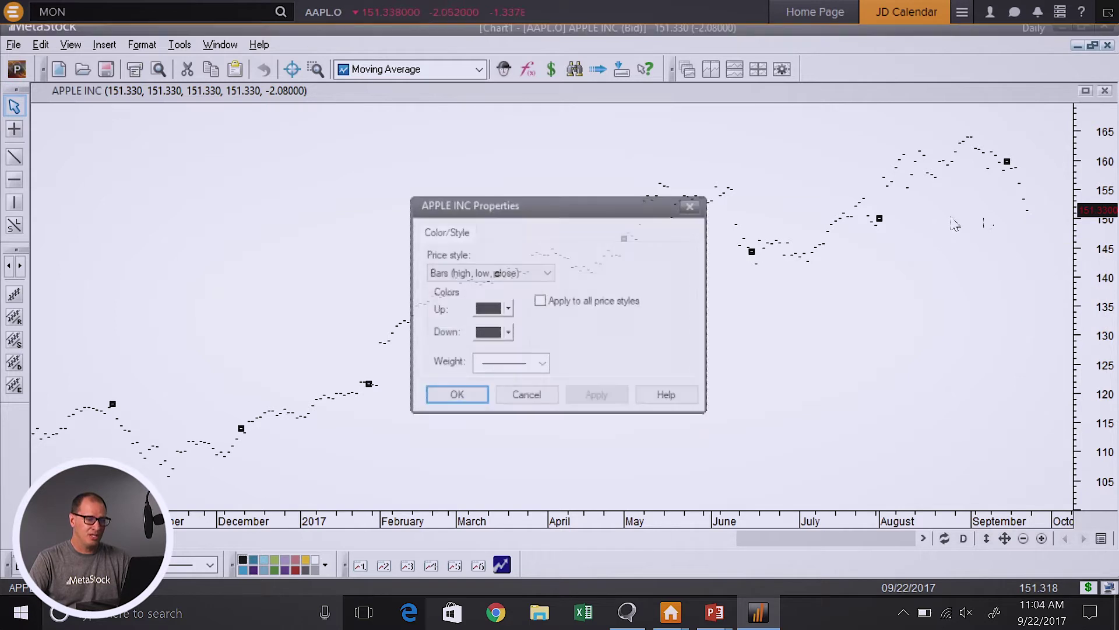
{"action": "left_click", "coordinate": [528, 272]}
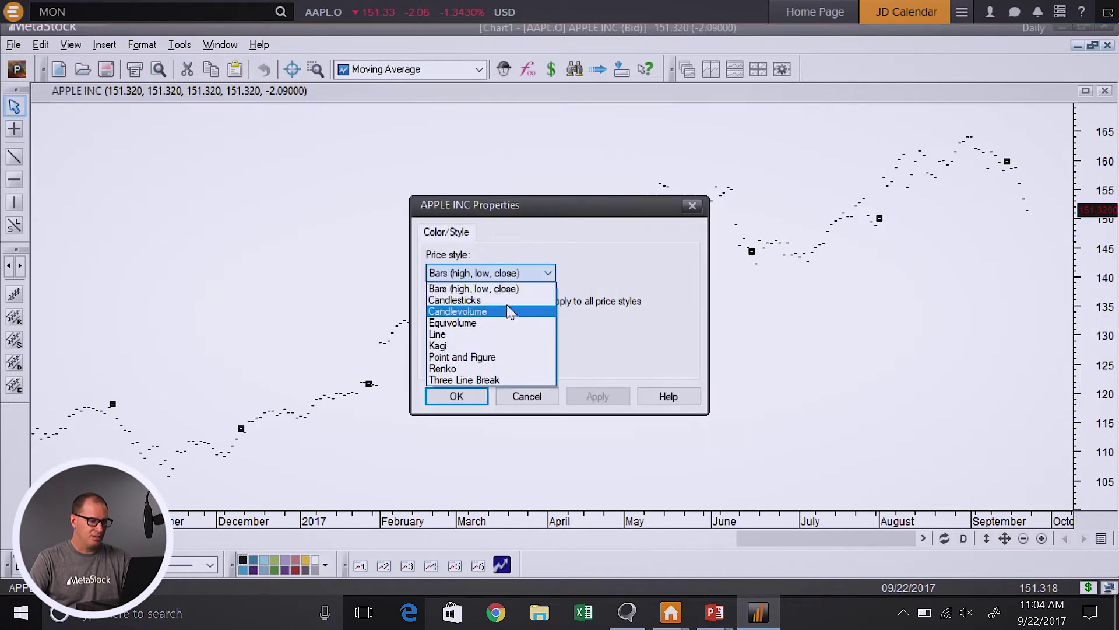
{"action": "left_click", "coordinate": [493, 335]}
{"action": "left_click", "coordinate": [583, 398]}
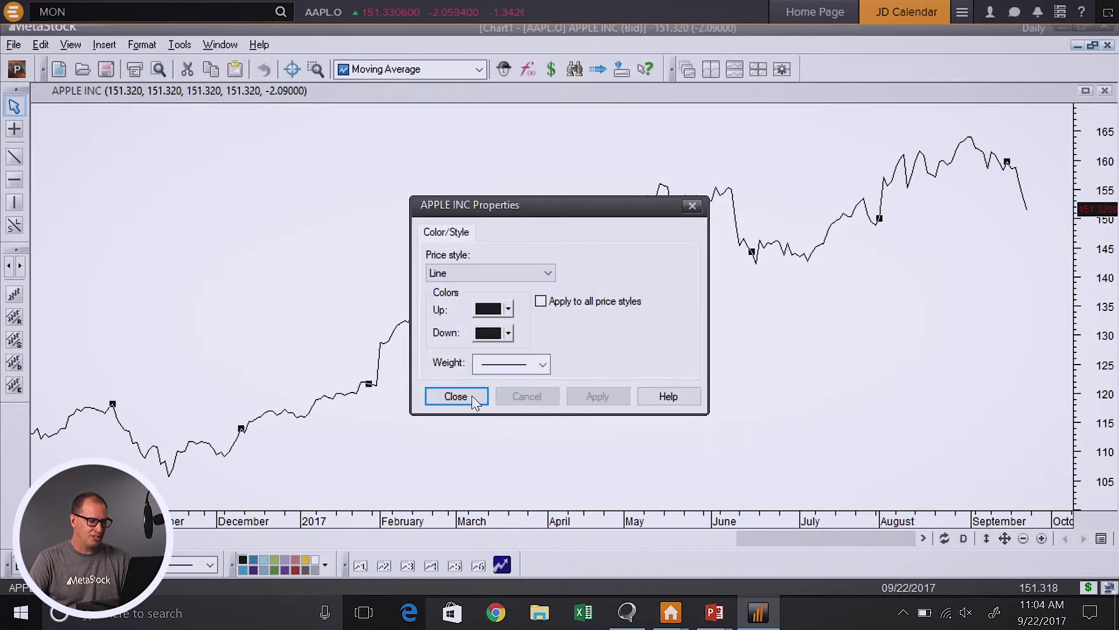
{"action": "left_click", "coordinate": [466, 397]}
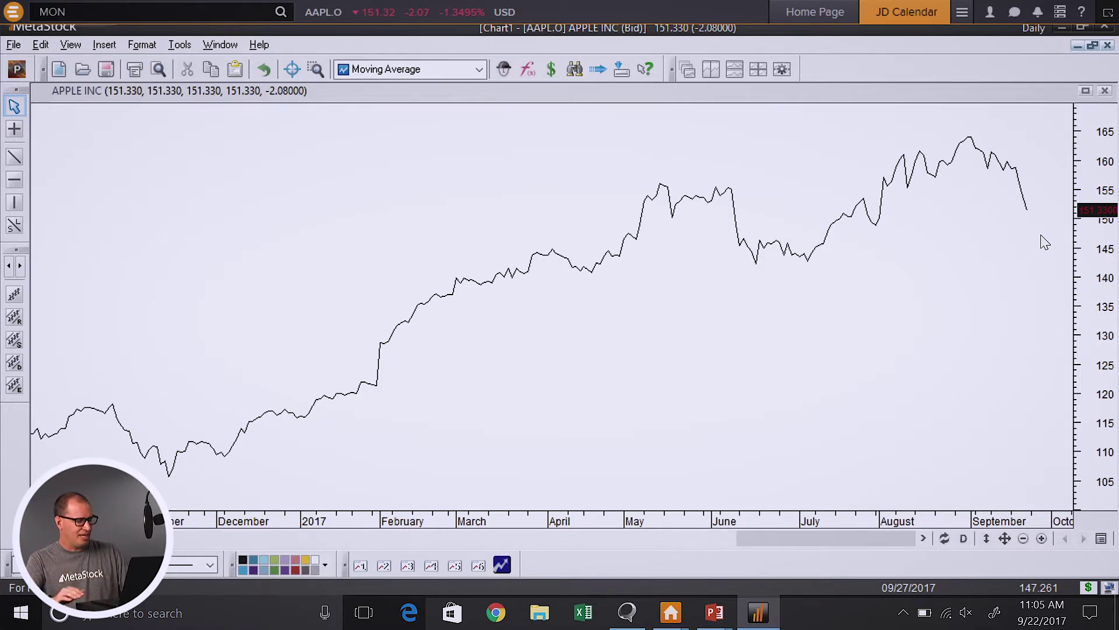
Return to the slide show and step through to the Level I bar chart image.
{"action": "key", "text": "alt+Tab"}
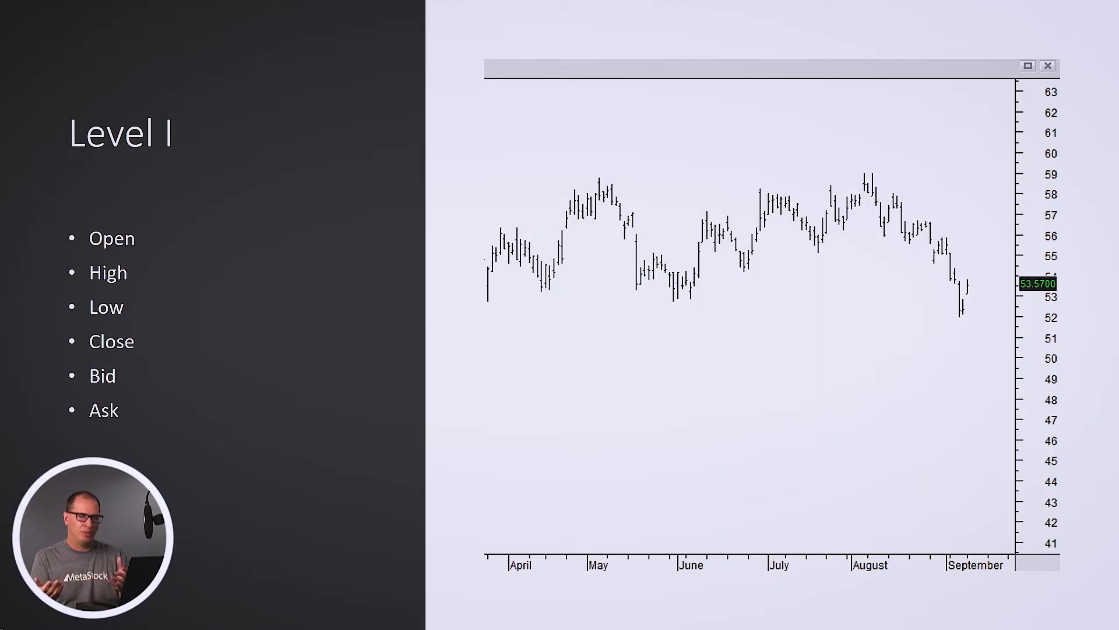
{"action": "key", "text": "Right"}
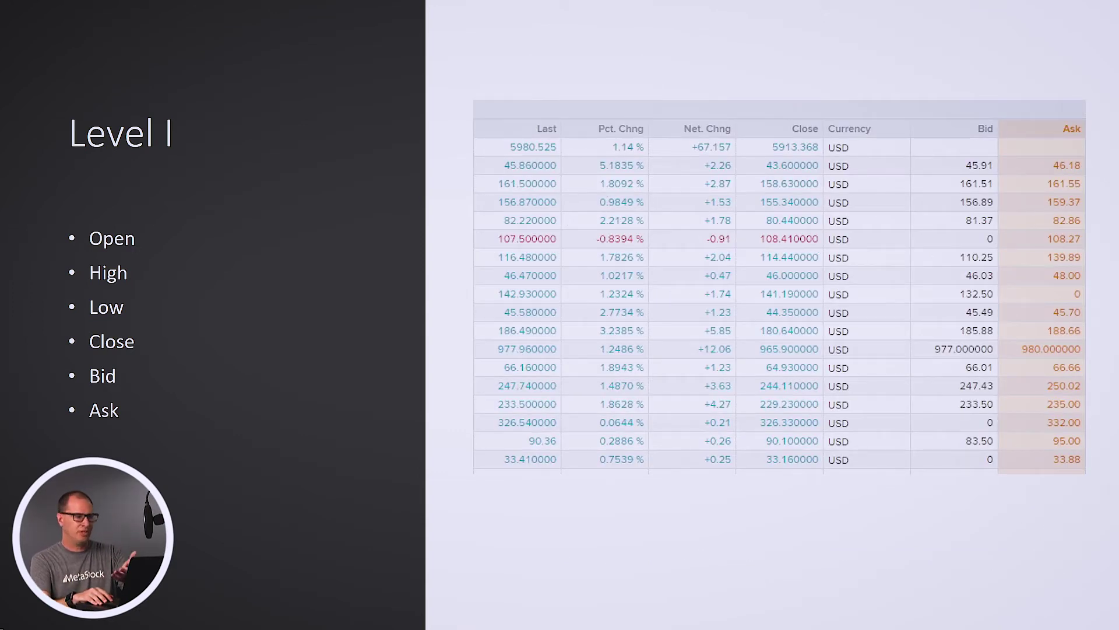
{"action": "key", "text": "Right"}
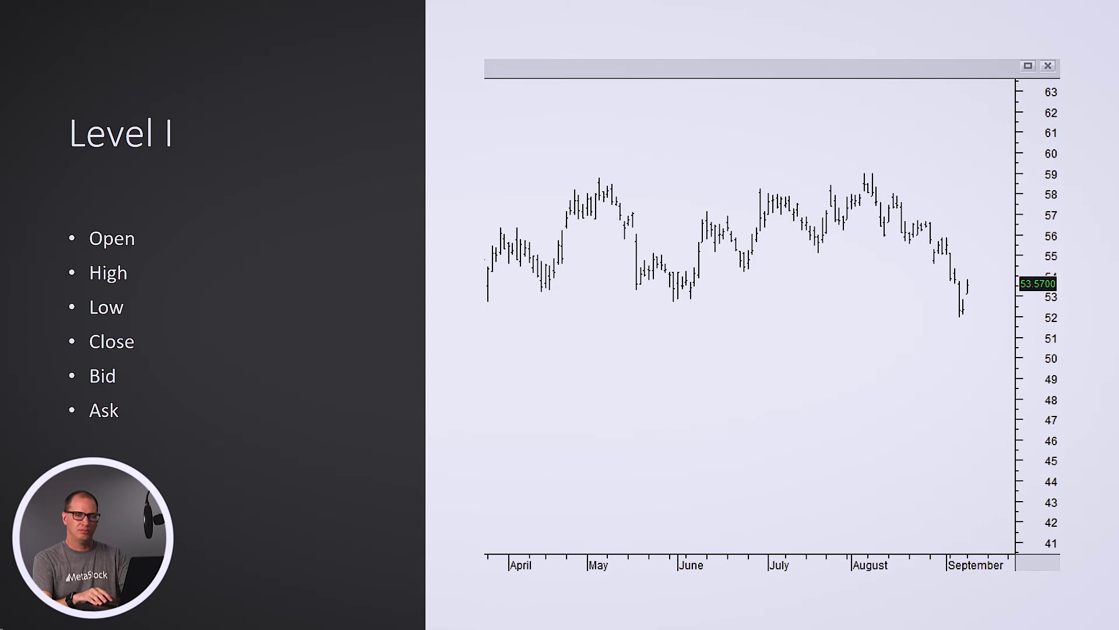